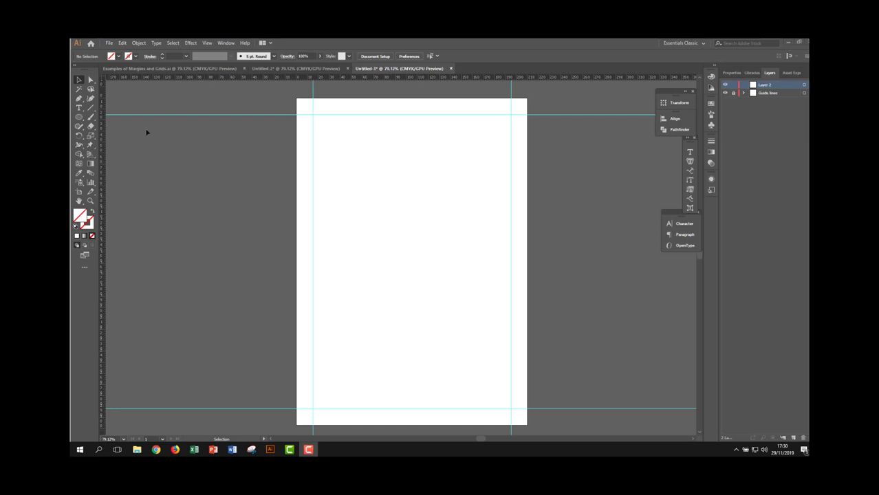
- Create a rectangular grid 35.28 mm wide and high with 0 horizontal dividers and 11 vertical dividers
{"action": "left_click", "coordinate": [91, 107]}
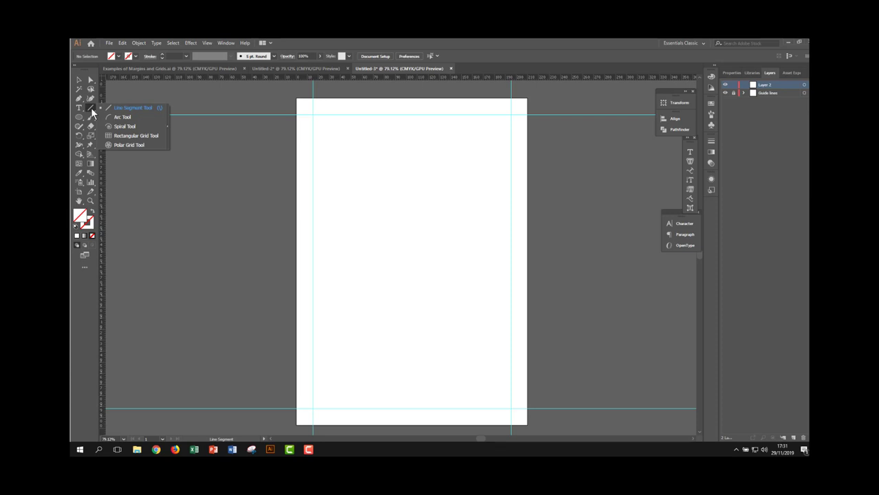
{"action": "left_click", "coordinate": [132, 135]}
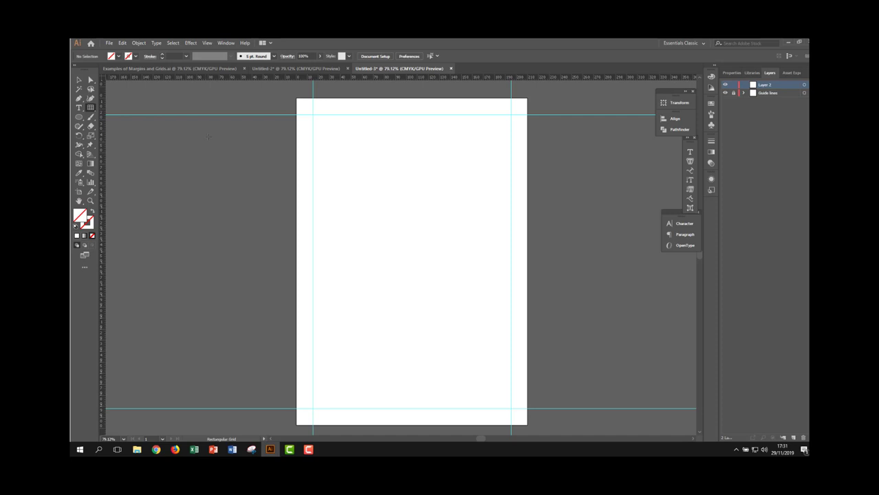
{"action": "left_click", "coordinate": [337, 155]}
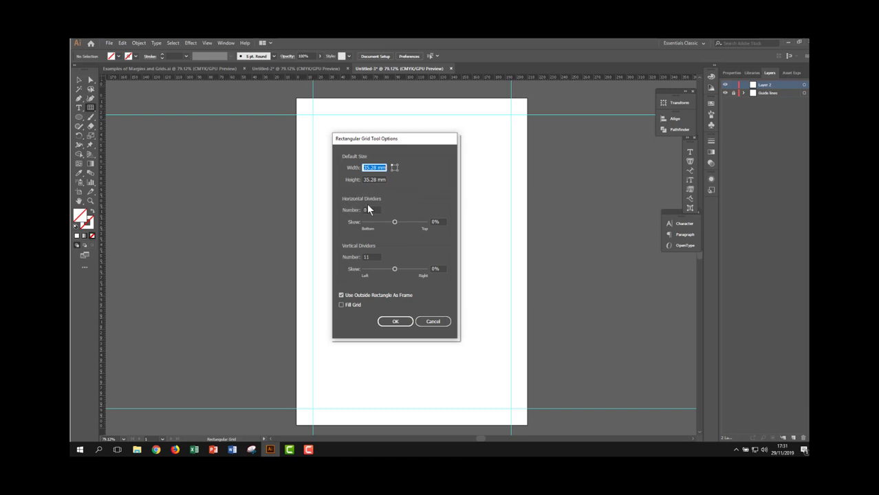
{"action": "left_click", "coordinate": [373, 257]}
{"action": "left_click", "coordinate": [396, 322]}
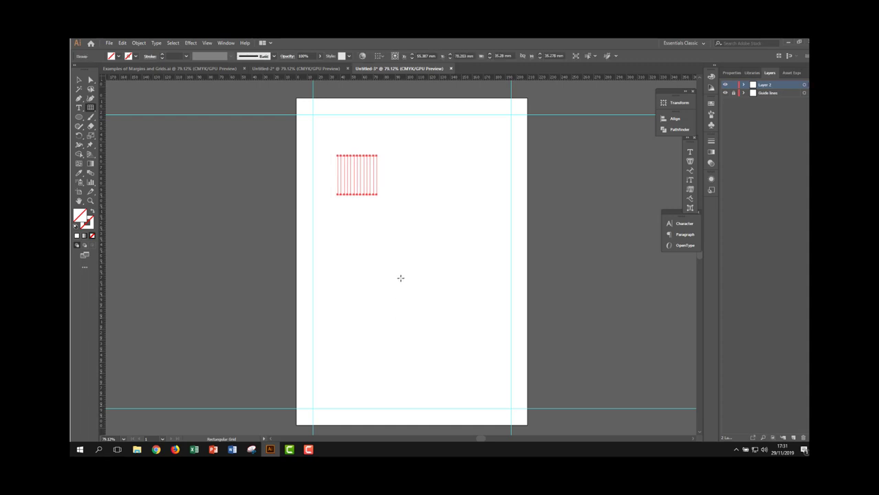
- Move the grid to the upper-left margin intersection and stretch it to the lower-right one so it fills the margin area
{"action": "key", "text": "v"}
{"action": "left_click_drag", "start_coordinate": [345, 158], "coordinate": [319, 117]}
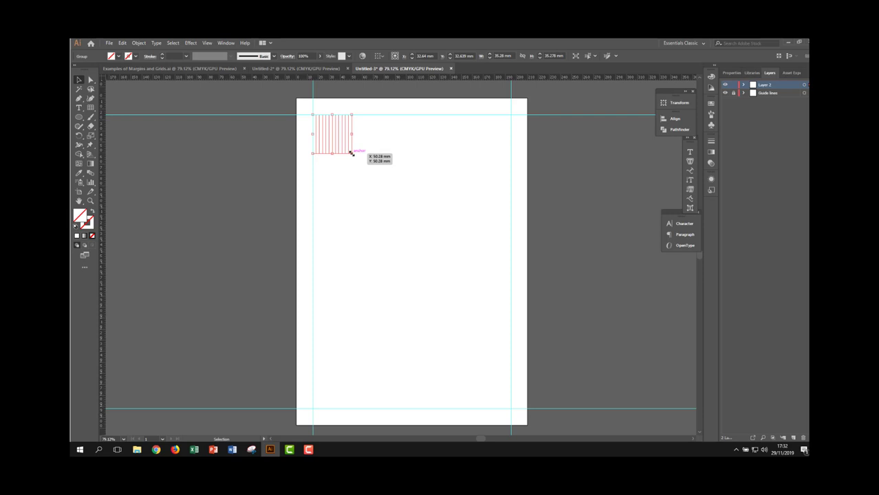
{"action": "left_click_drag", "start_coordinate": [351, 153], "coordinate": [510, 409]}
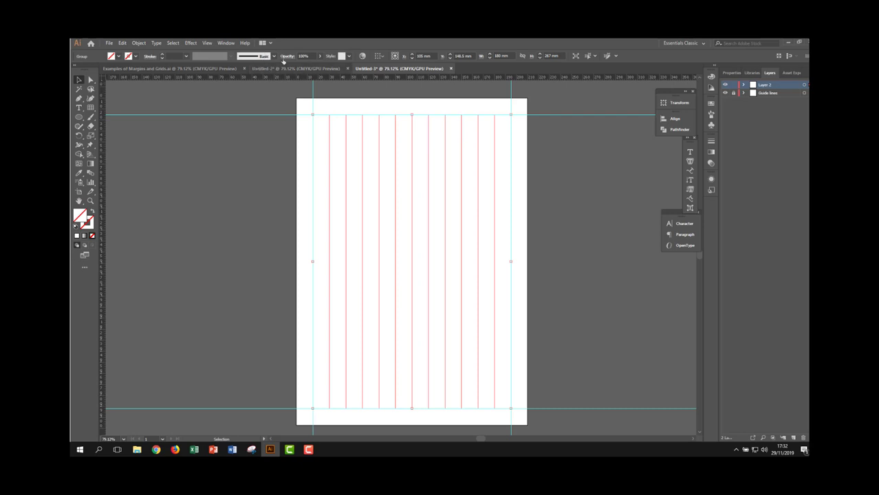
- Give the grid a 6 pt stroke and expand its fill and stroke into shapes
{"action": "left_click", "coordinate": [186, 57]}
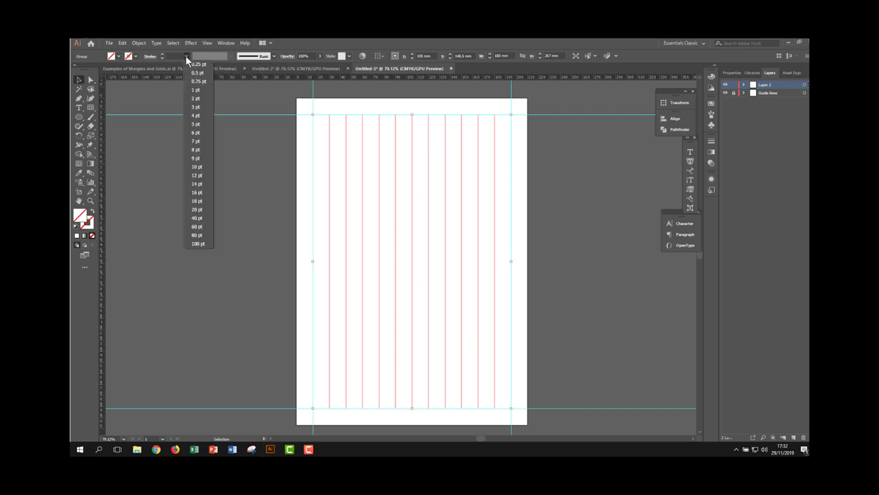
{"action": "left_click", "coordinate": [196, 130]}
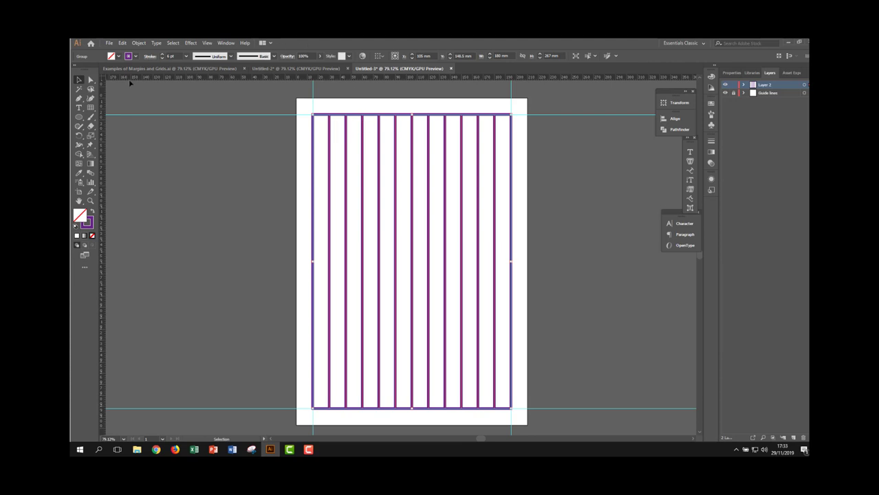
{"action": "left_click", "coordinate": [140, 43]}
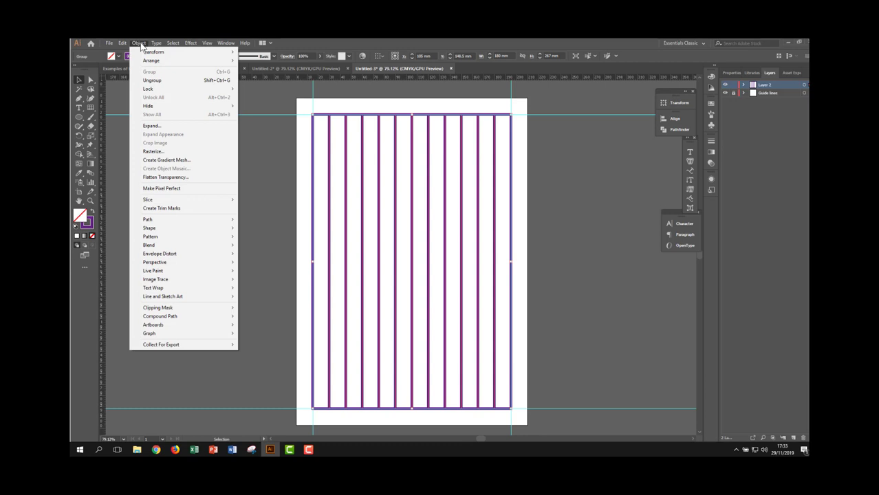
{"action": "left_click", "coordinate": [152, 125]}
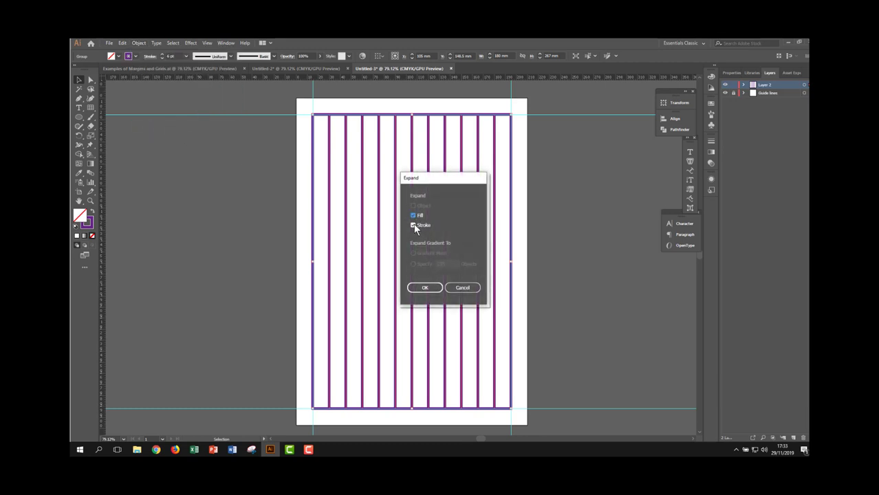
{"action": "left_click", "coordinate": [424, 288]}
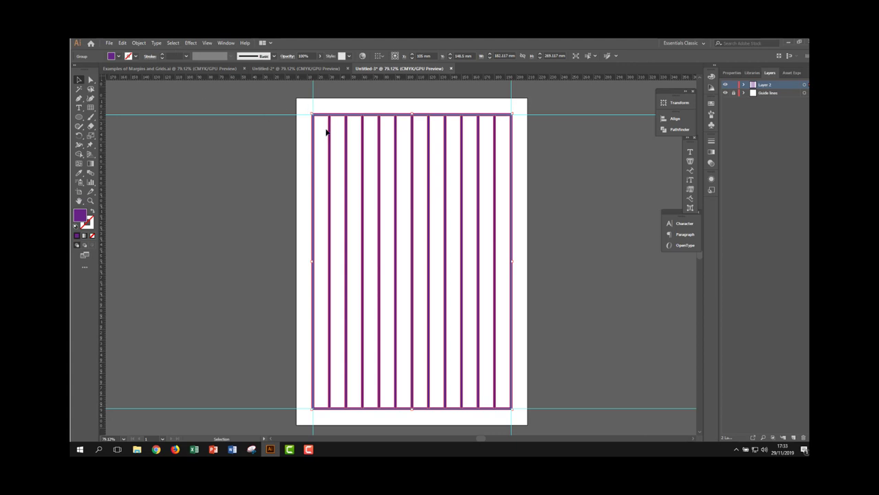
- Remove the expanded grid's fill and outline it with a purple stroke
{"action": "left_click", "coordinate": [119, 57]}
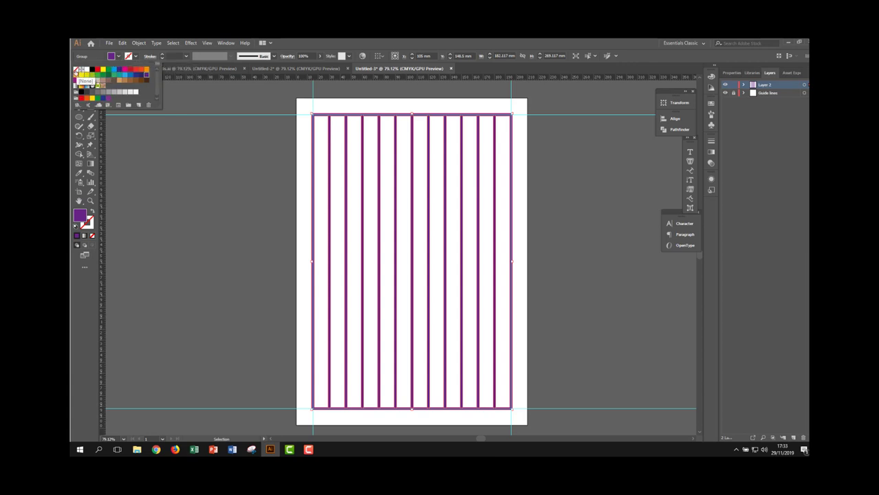
{"action": "left_click", "coordinate": [76, 70]}
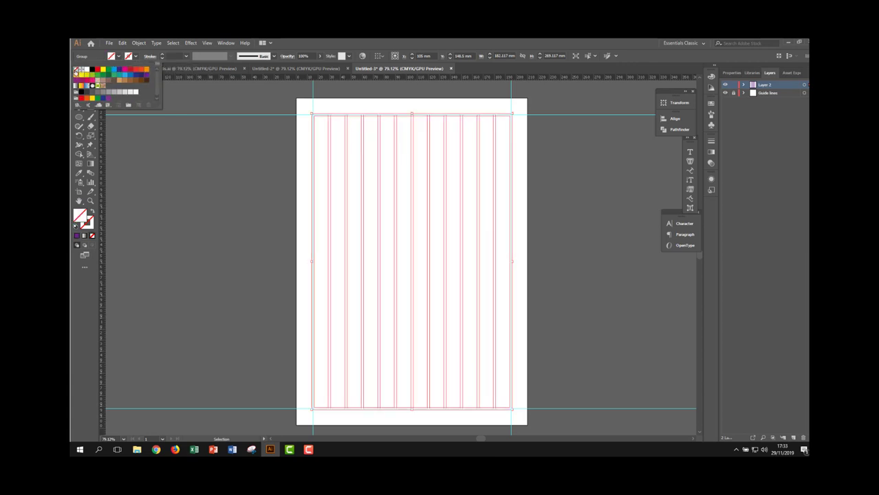
{"action": "left_click", "coordinate": [136, 57]}
{"action": "left_click", "coordinate": [135, 57]}
{"action": "left_click", "coordinate": [141, 75]}
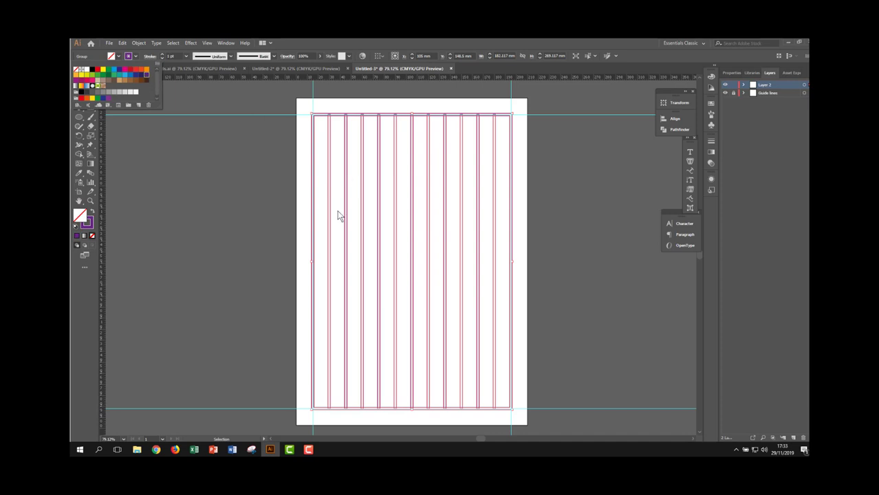
- Reduce the grid's opacity to about 24% and deselect it
{"action": "key", "text": "z"}
{"action": "left_click_drag", "start_coordinate": [331, 167], "coordinate": [441, 289]}
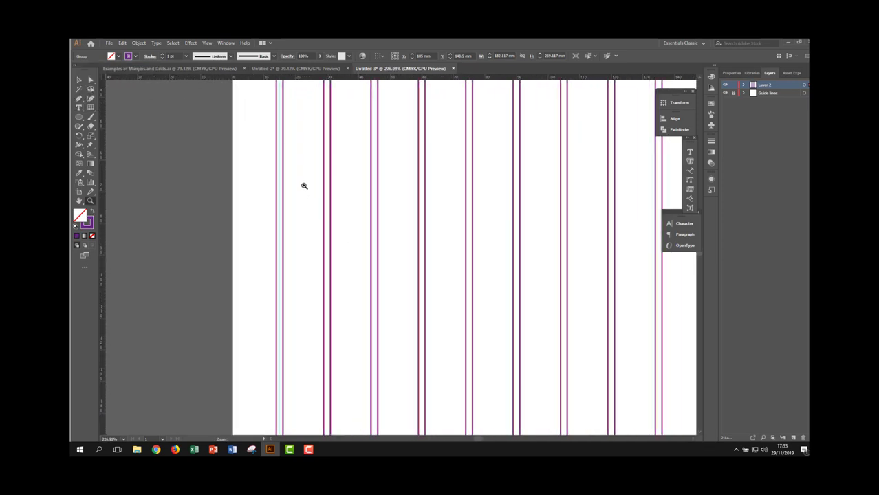
{"action": "left_click_drag", "start_coordinate": [304, 186], "coordinate": [357, 222]}
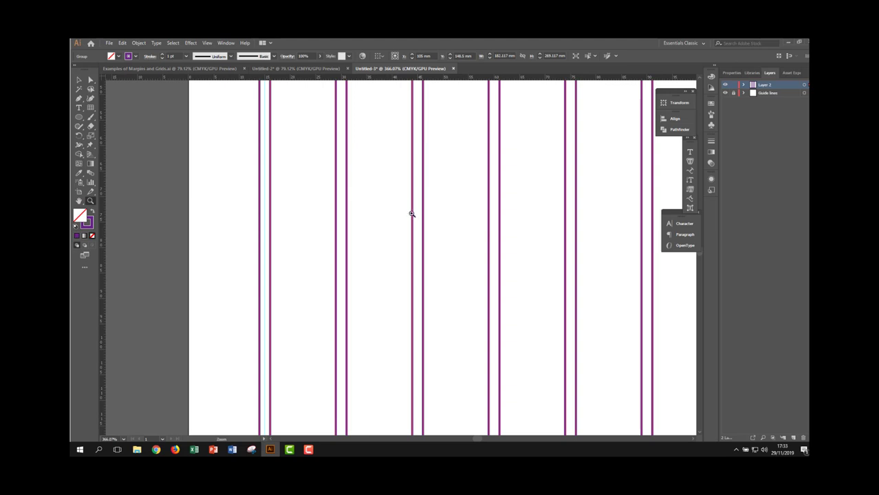
{"action": "left_click_drag", "start_coordinate": [410, 212], "coordinate": [411, 188]}
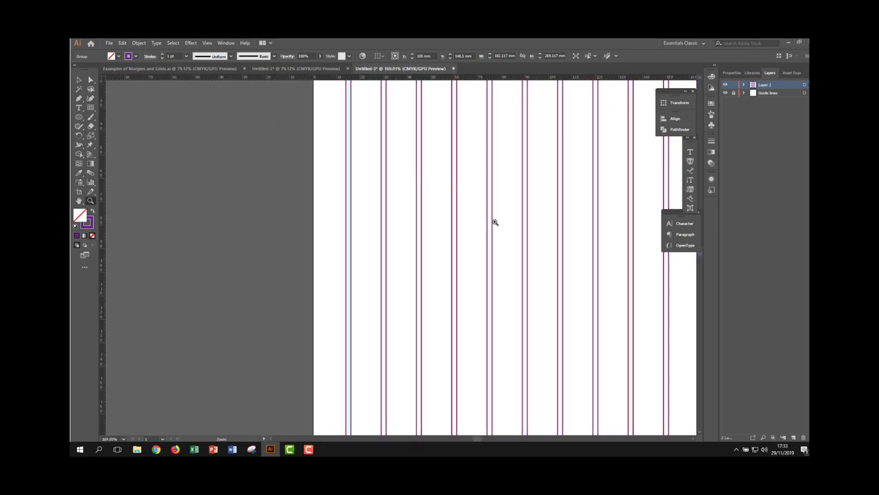
{"action": "left_click", "coordinate": [493, 221], "text": "alt"}
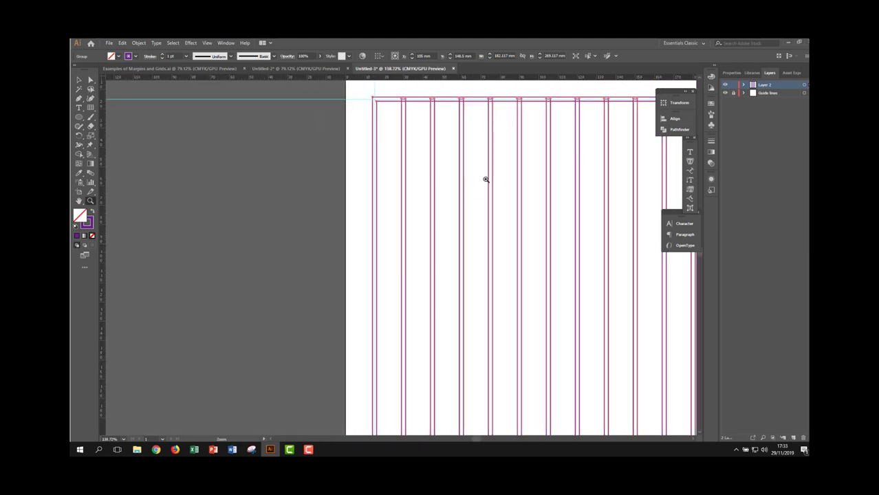
{"action": "key", "text": "space"}
{"action": "left_click_drag", "start_coordinate": [548, 214], "coordinate": [411, 232]}
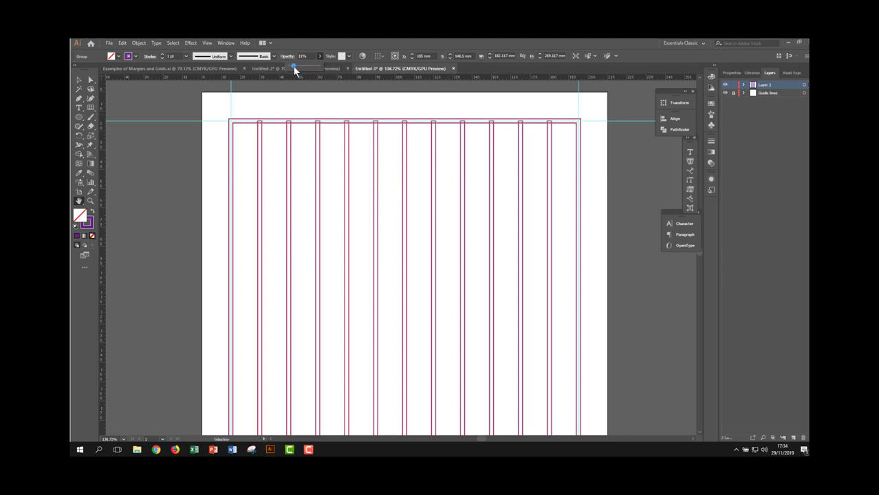
{"action": "left_click_drag", "start_coordinate": [294, 66], "coordinate": [292, 66]}
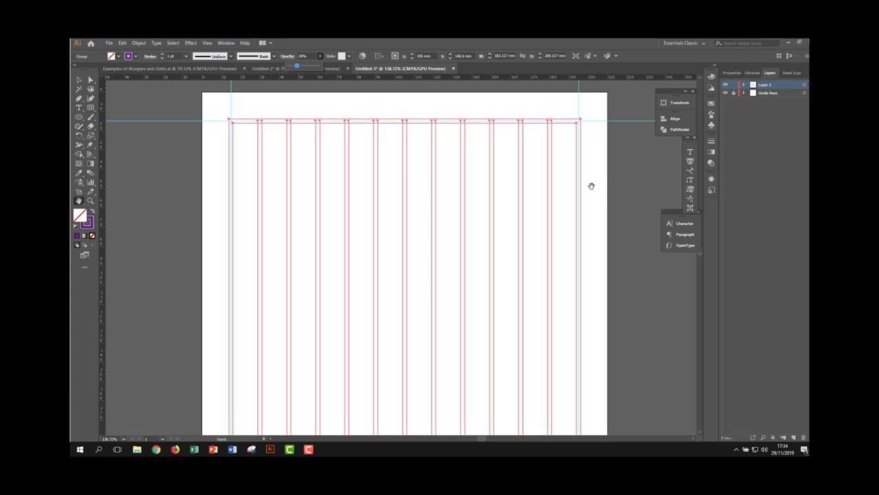
{"action": "left_click", "coordinate": [620, 179]}
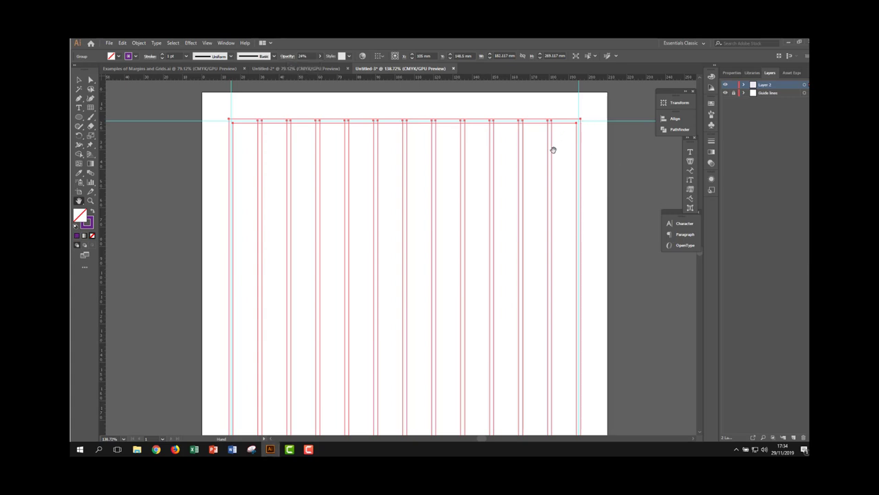
{"action": "key", "text": "v"}
{"action": "left_click", "coordinate": [600, 112]}
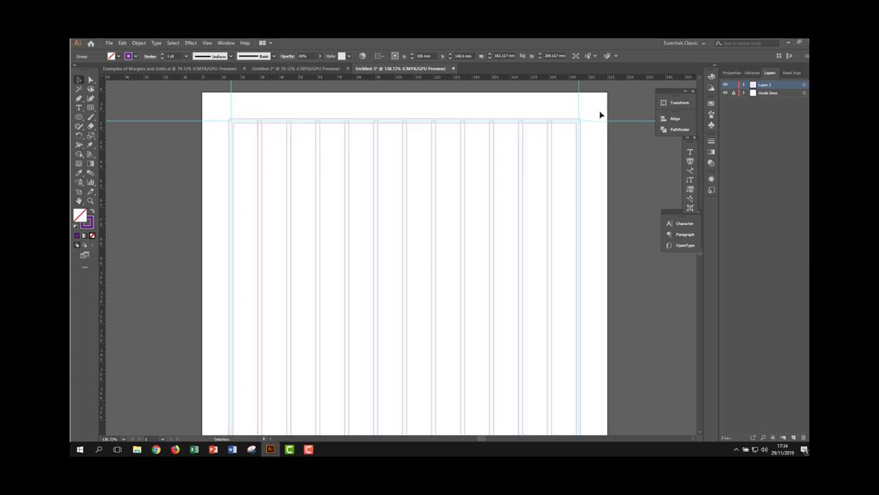
- Add a new layer above the grid's layer and toggle the grid layer's visibility off and on again
{"action": "scroll", "coordinate": [529, 200], "scroll_direction": "down", "scroll_amount": 2}
{"action": "scroll", "coordinate": [519, 202], "scroll_direction": "down", "scroll_amount": 2}
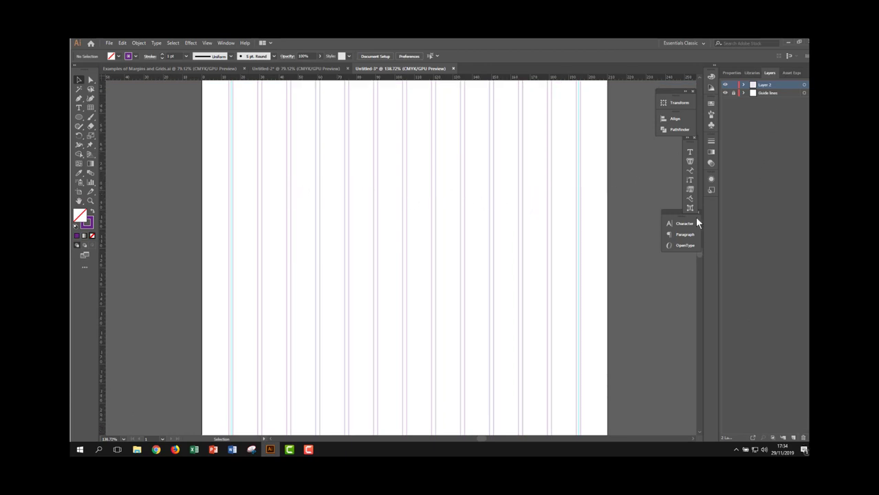
{"action": "left_click", "coordinate": [793, 438]}
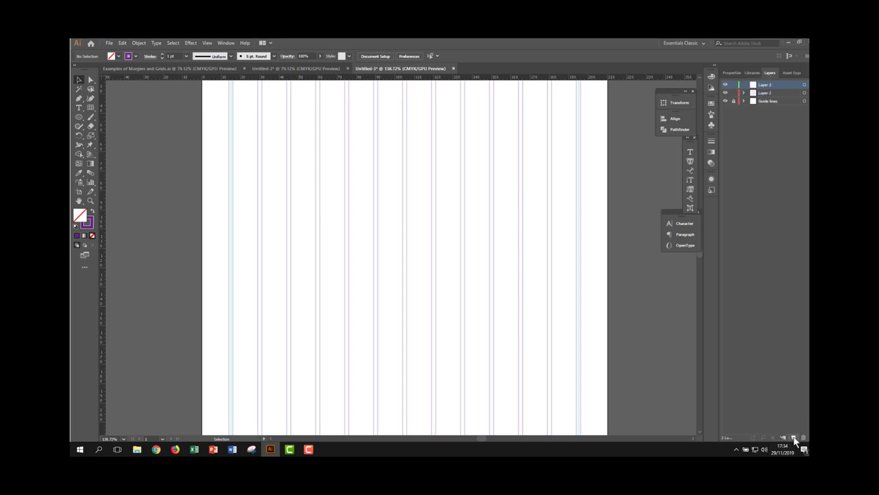
{"action": "left_click", "coordinate": [767, 93]}
{"action": "left_click", "coordinate": [724, 94]}
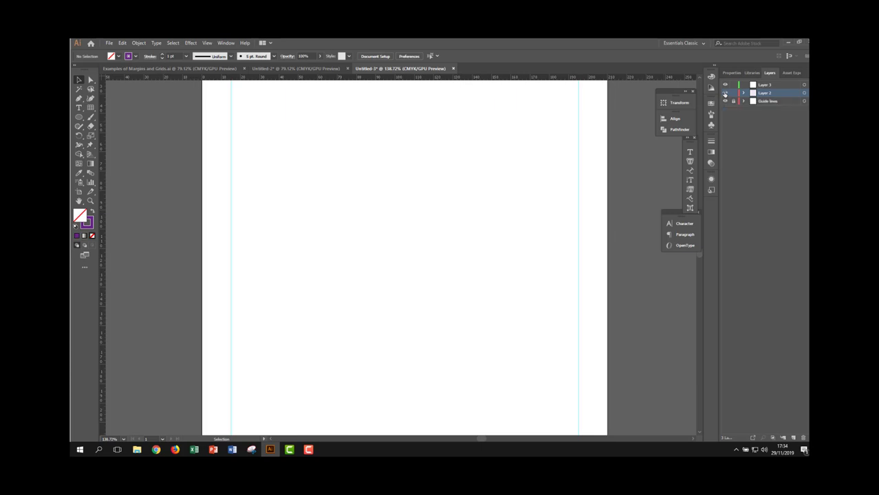
{"action": "left_click", "coordinate": [724, 93]}
{"action": "left_click", "coordinate": [724, 94]}
{"action": "left_click", "coordinate": [724, 94]}
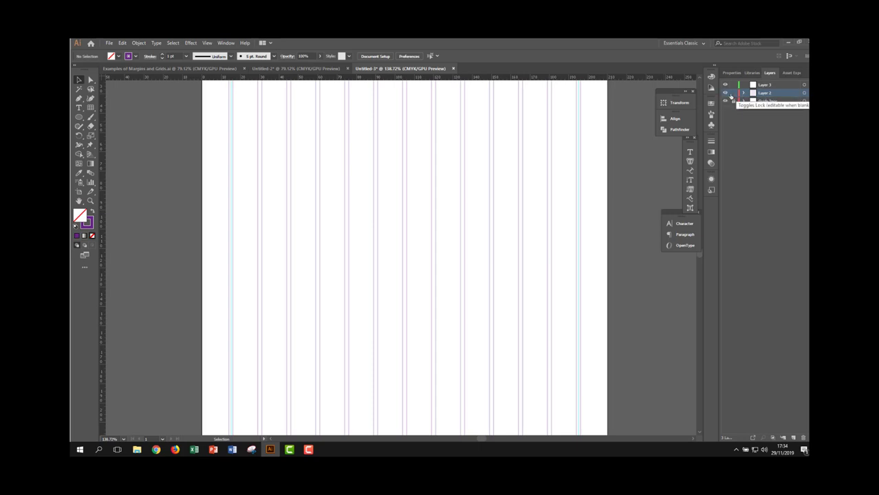
- Rename Layer 2 as "Grid" and lock it, with Layer 3 as the active layer
{"action": "double_click", "coordinate": [764, 94]}
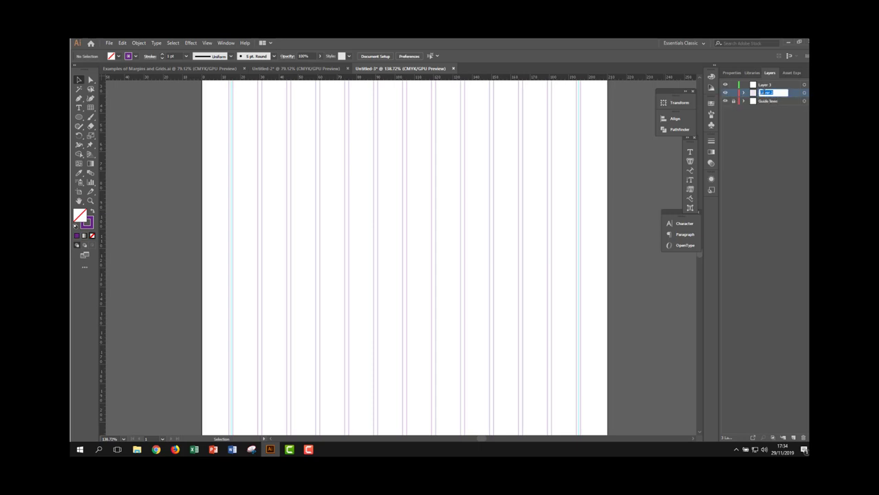
{"action": "type", "text": "Bo"}
{"action": "key", "text": "Return"}
{"action": "left_click", "coordinate": [766, 85]}
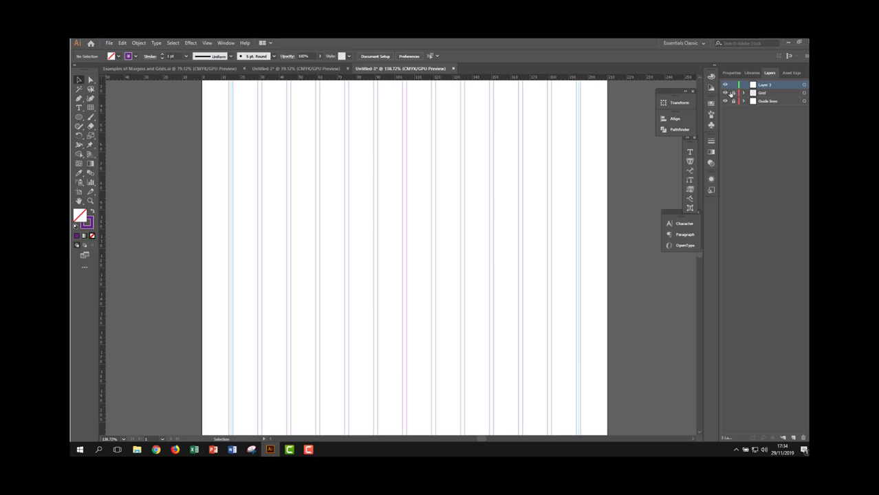
{"action": "left_click", "coordinate": [733, 92]}
- Draw a rectangle across the first four columns from the grid's upper-left inner corner, 60 mm wide and about 34.5 mm high
{"action": "scroll", "coordinate": [506, 221], "scroll_direction": "up", "scroll_amount": 3}
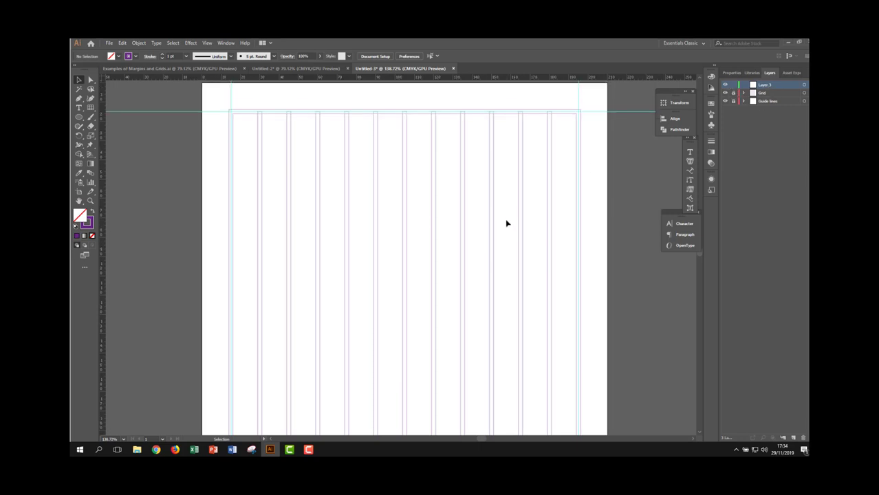
{"action": "left_click_drag", "start_coordinate": [311, 181], "coordinate": [428, 194]}
{"action": "mouse_move", "coordinate": [217, 183]}
{"action": "left_mouse_down"}
{"action": "mouse_move", "coordinate": [251, 228]}
{"action": "mouse_move", "coordinate": [427, 268]}
{"action": "left_mouse_up"}
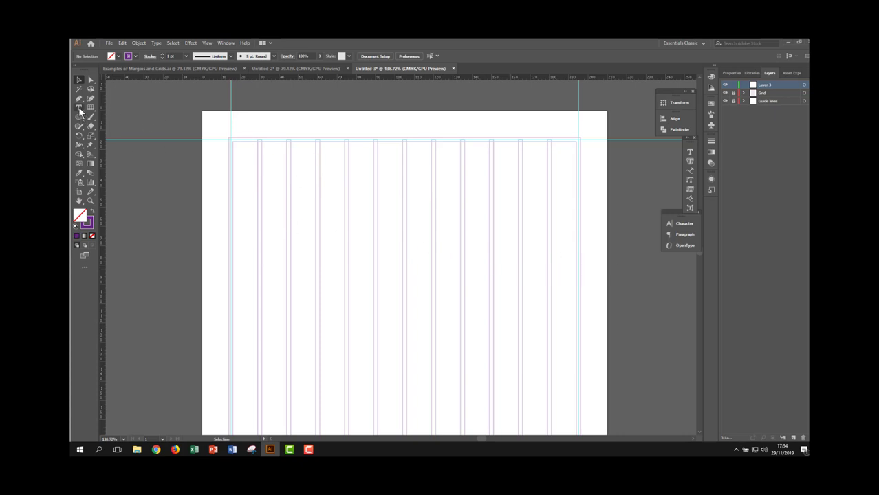
{"action": "left_click_drag", "start_coordinate": [81, 115], "coordinate": [110, 118]}
{"action": "left_click_drag", "start_coordinate": [233, 141], "coordinate": [348, 207]}
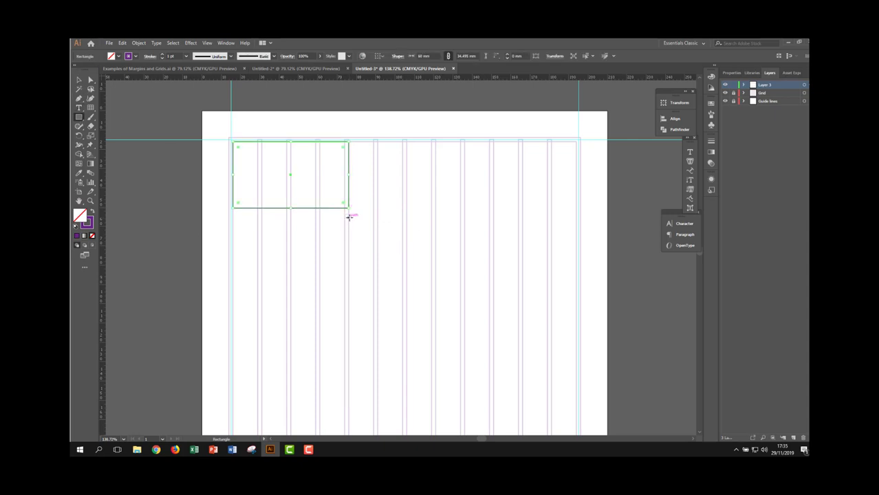
- Draw a second rectangle about 36 mm high below and right of the first, and narrow it to 75 mm at a column line
{"action": "left_click_drag", "start_coordinate": [348, 218], "coordinate": [517, 287]}
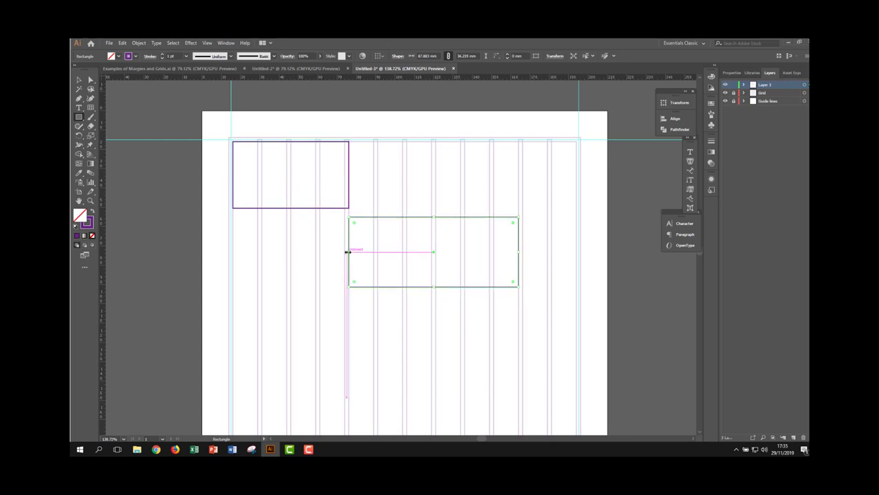
{"action": "left_click_drag", "start_coordinate": [349, 250], "coordinate": [373, 252]}
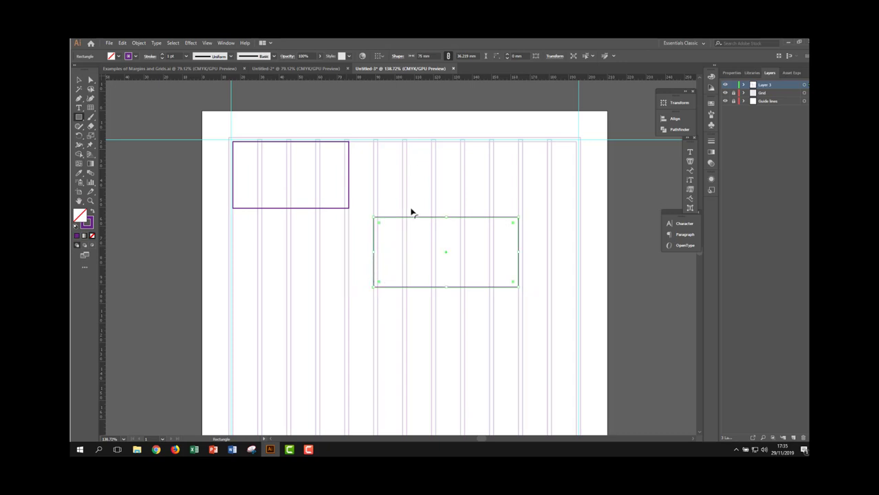